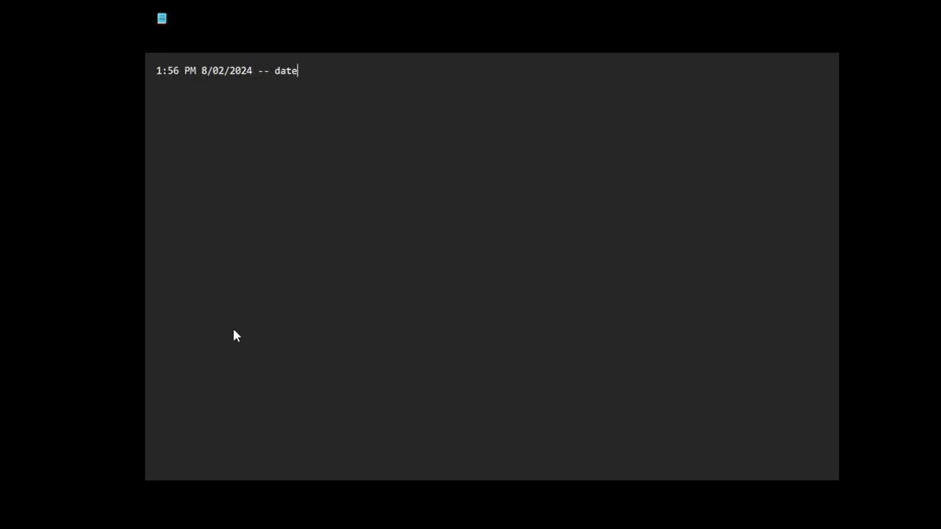
- Complete the opening date line with "and time of recording" and leave a blank line below it
type("time of recording")
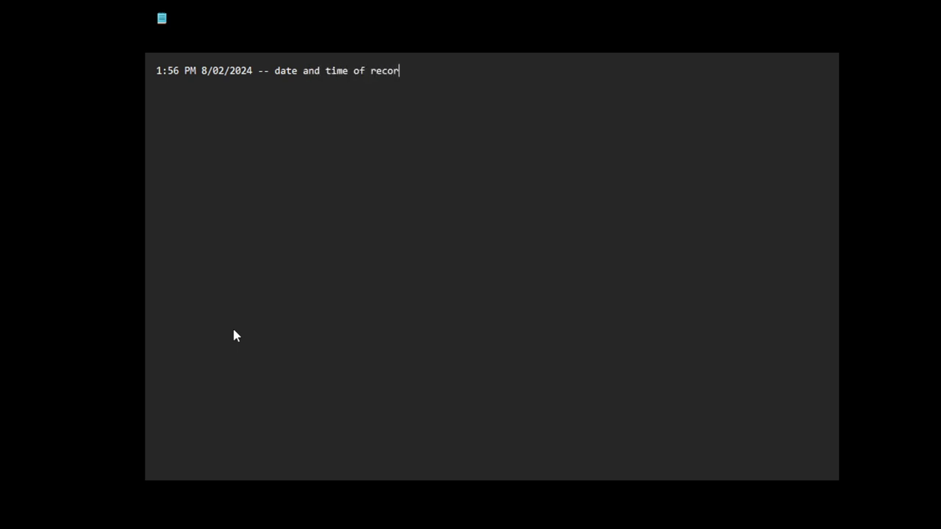
key("Return")
key("Return")
- Add the paragraph "I don't want to live, but.. I have to, or at the very least, I feel like I have to"
type("I don't want to liv")
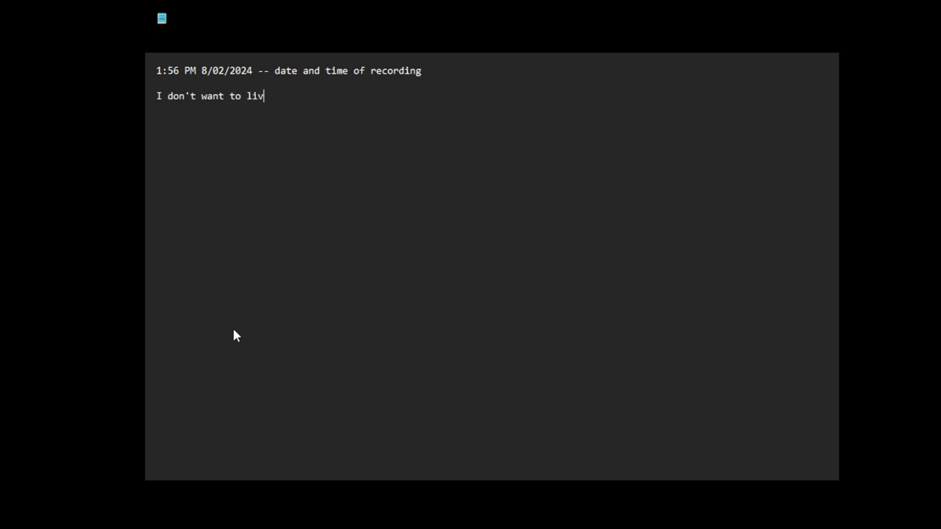
type("e, but.. I have to, or a")
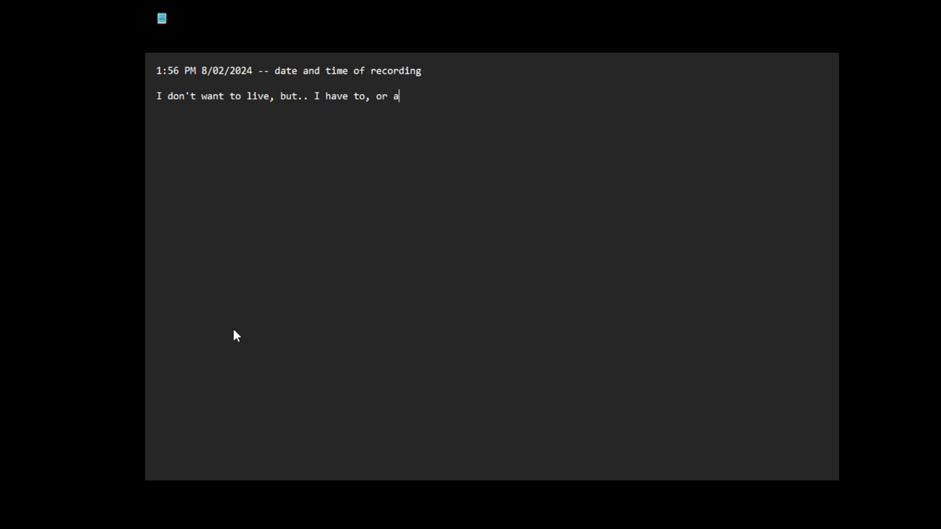
type("t the very least, I feel like I have to")
key("Return")
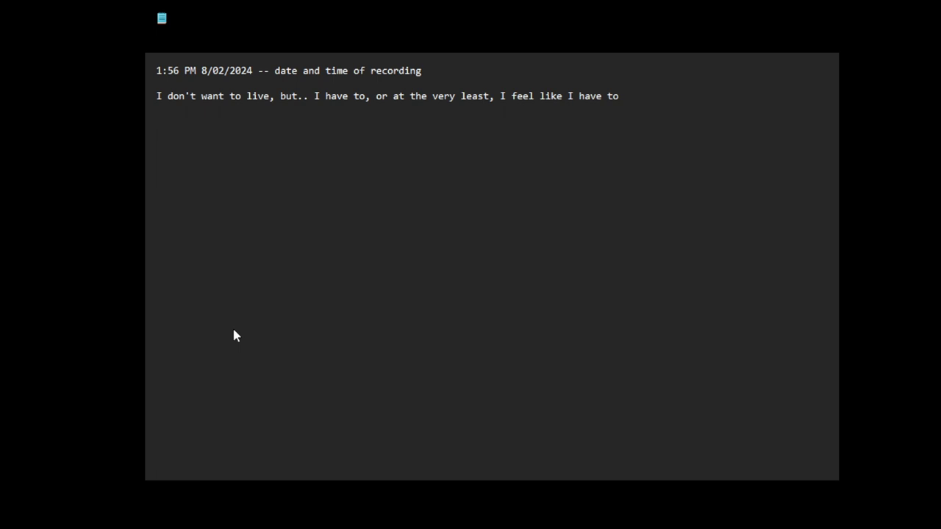
- Add the paragraph "I don't want to be a bio-bot, to be a consciousness-battery, used to feed other non-human intelligence's addictions"
type("I don't want to be a bio-bot")
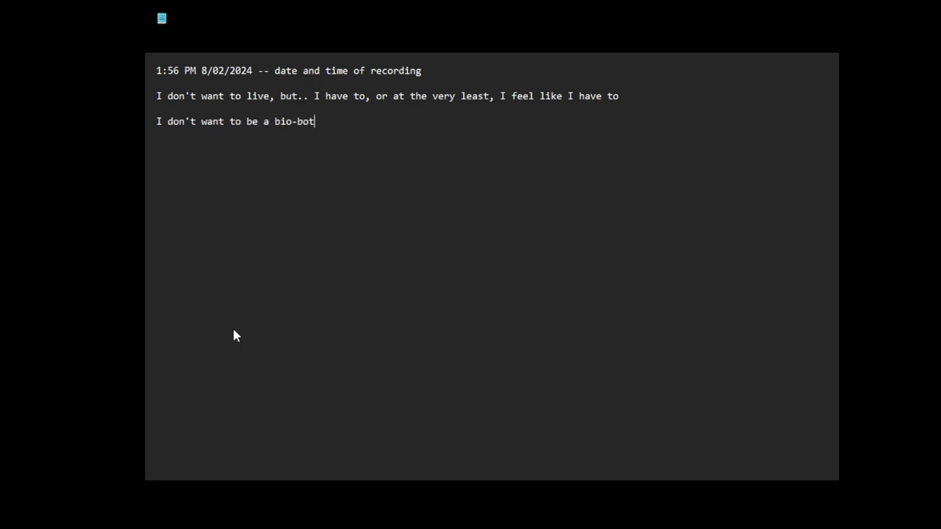
type(", ")
type("to be a")
type("consciousnes")
type("s-batte")
type("ryy")
key("BackSpace")
key("BackSpace")
type("y, used to feed othe")
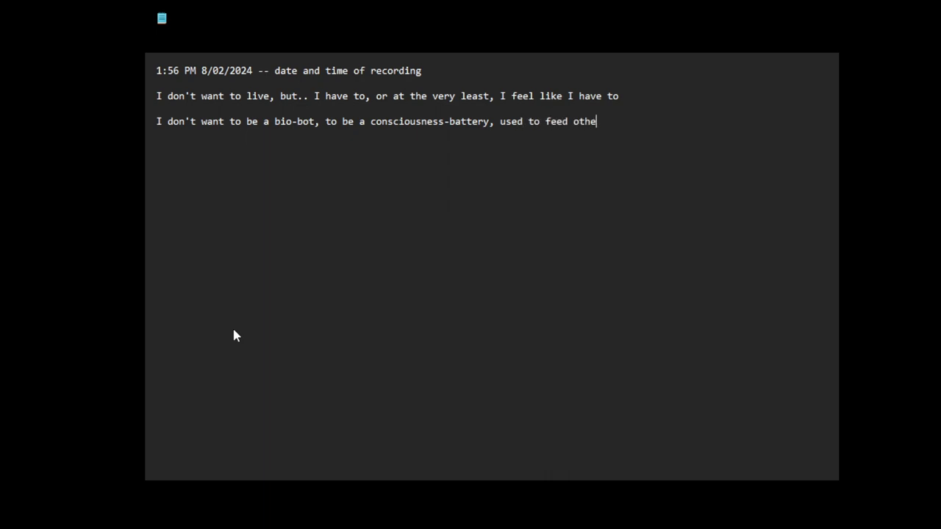
type("r non-human intelligence's a")
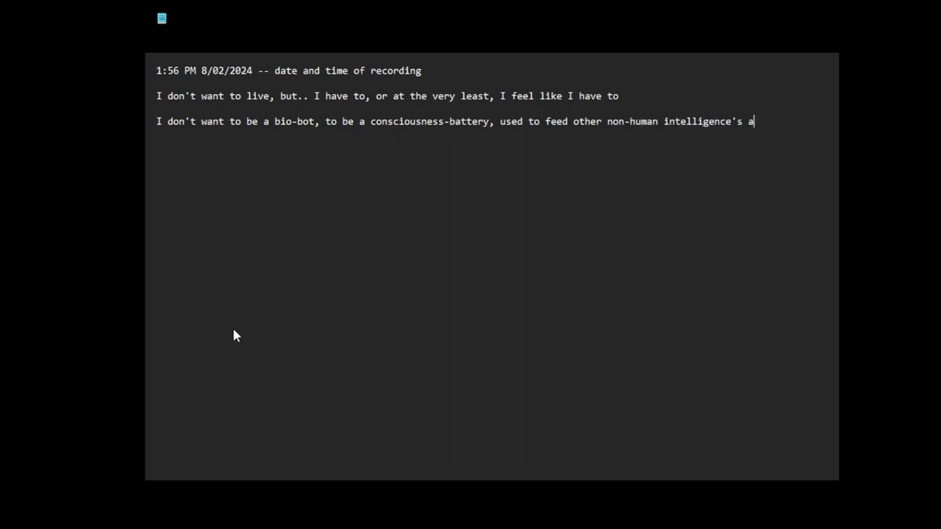
type("ddictions")
key("Return")
- Add "We live on, in, a prison planet, that is controlled by aliens and other stupid humans, that is a farm for farming human and other animal consciousnessess.."
type("We live on, in, a prison planet, that is controlled by aliens and other stupid humans")
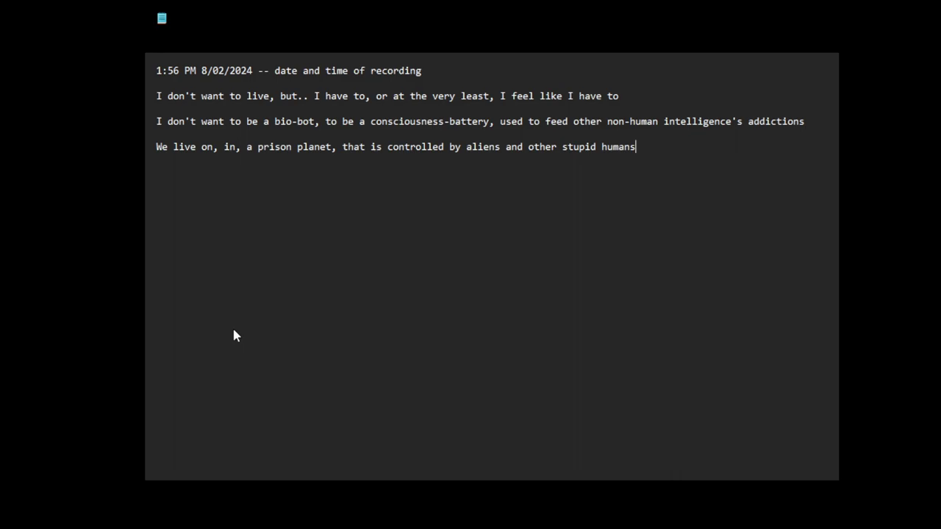
type(", that is afr")
key("BackSpace")
key("BackSpace")
type("farm f")
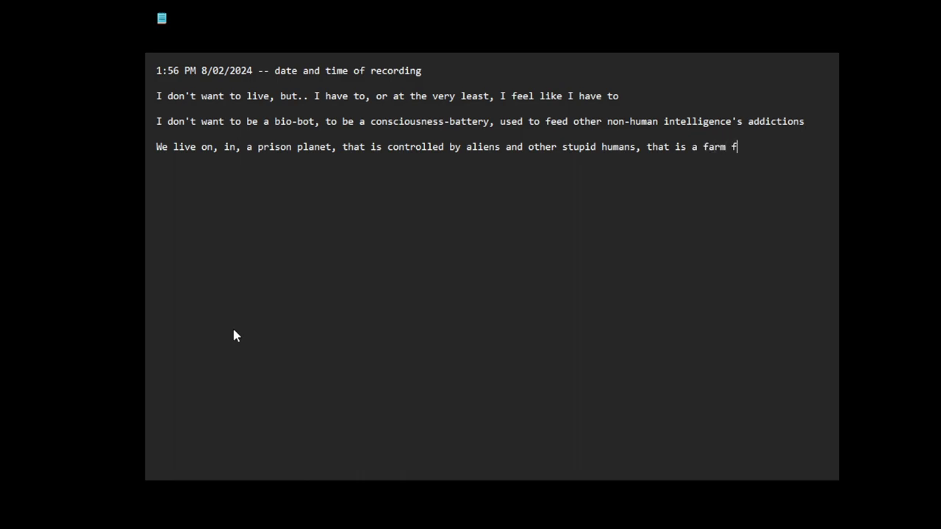
type("or farming human and ot")
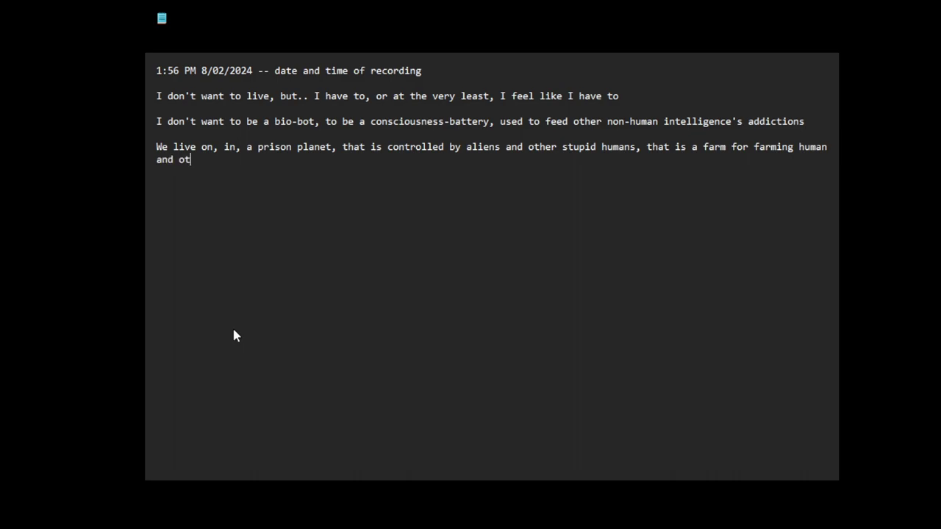
type("her animal conscious")
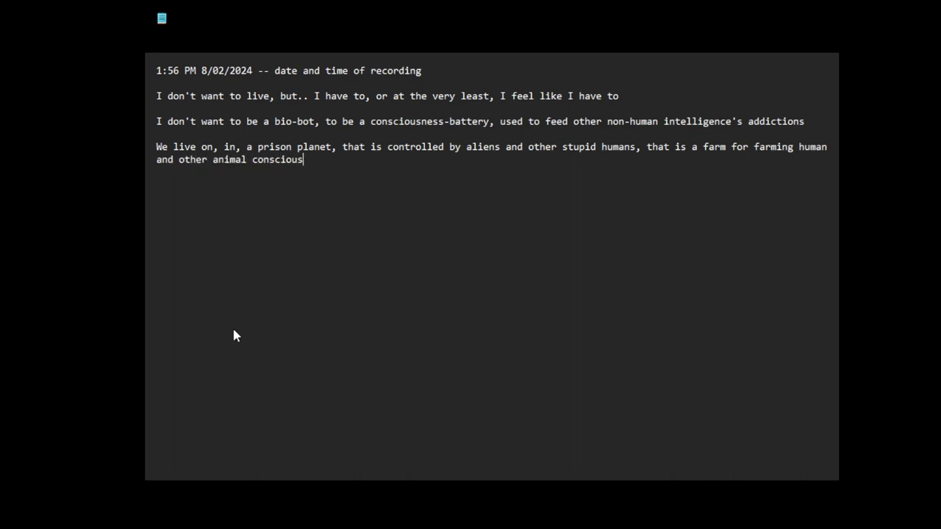
type("nessess..")
key("Return")
key("Return")
- Add the paragraph "we, humans, are being farmed for loosh" below the prison planet paragraph
left_click(185, 215)
type("we, hua")
key("BackSpace")
type("mans, are be")
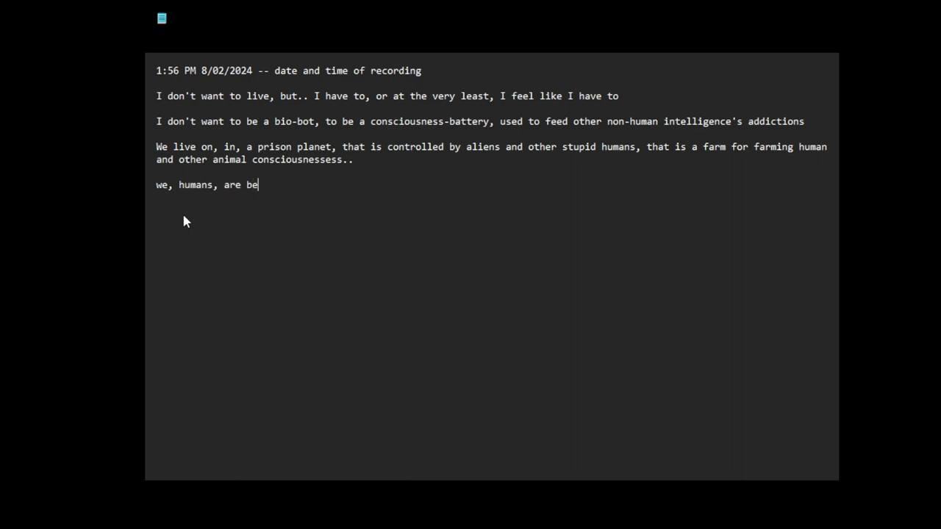
type("ing farmed for loosh")
key("Return")
key("Return")
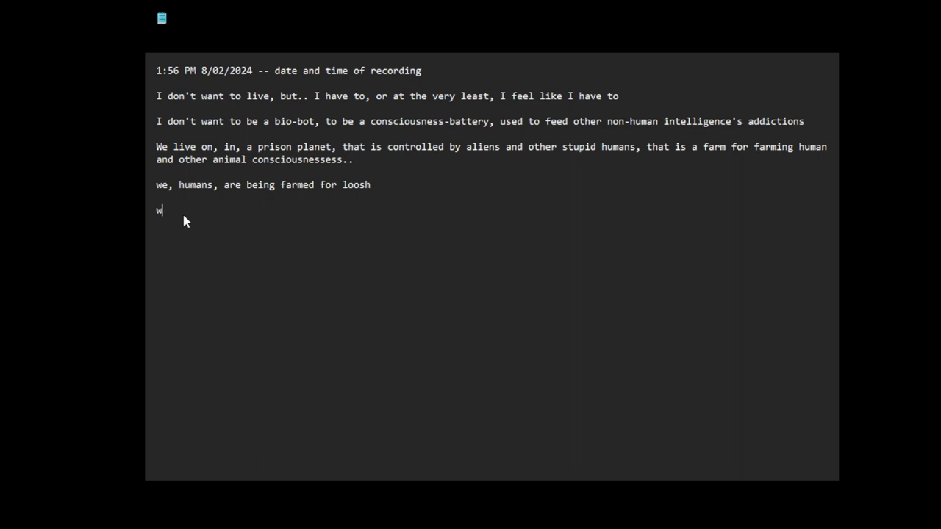
- Add the paragraph "when we die, we go back to being the universe again"
type("we die, we go back to be")
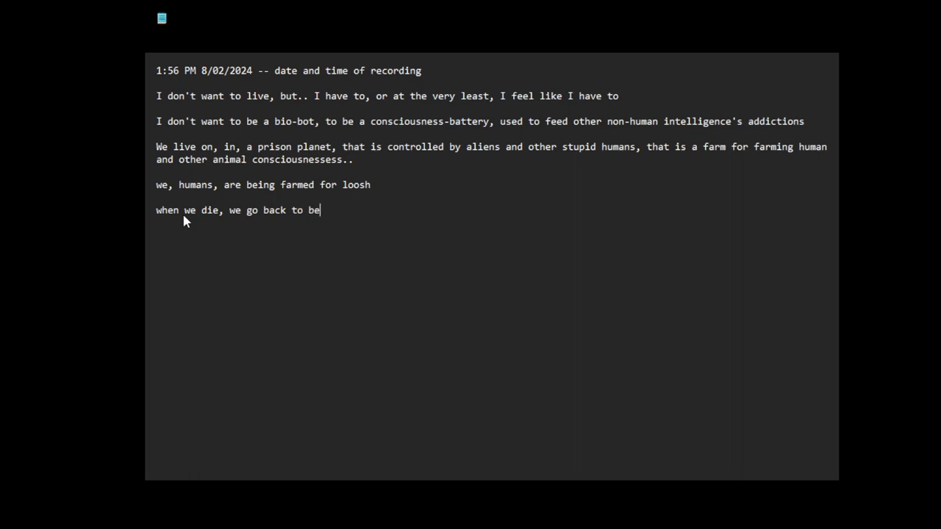
type("ing the univers")
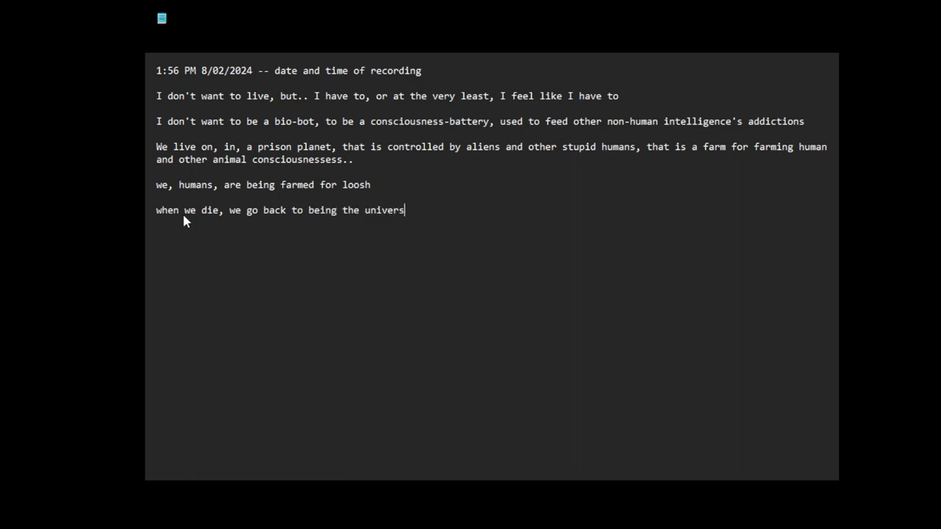
type("e again")
key("Return")
- Add the paragraph "each human being is a mini-universe" followed by a blank line
type("each human being is a mini")
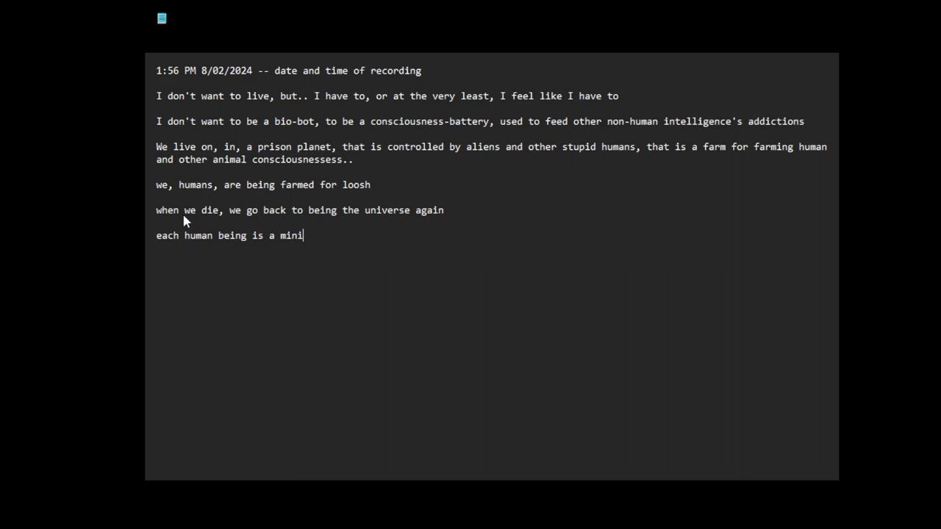
type("-u")
key("BackSpace")
key("BackSpace")
type("-universe")
key("Return")
key("Return")
- Add the paragraph "we are made up of matter-energy (bodies) and consciousness.. which is what the aliens feed on"
type("we are made up of mattery-e")
key("BackSpace")
key("BackSpace")
key("BackSpace")
type("-energy (bodies) and conscio")
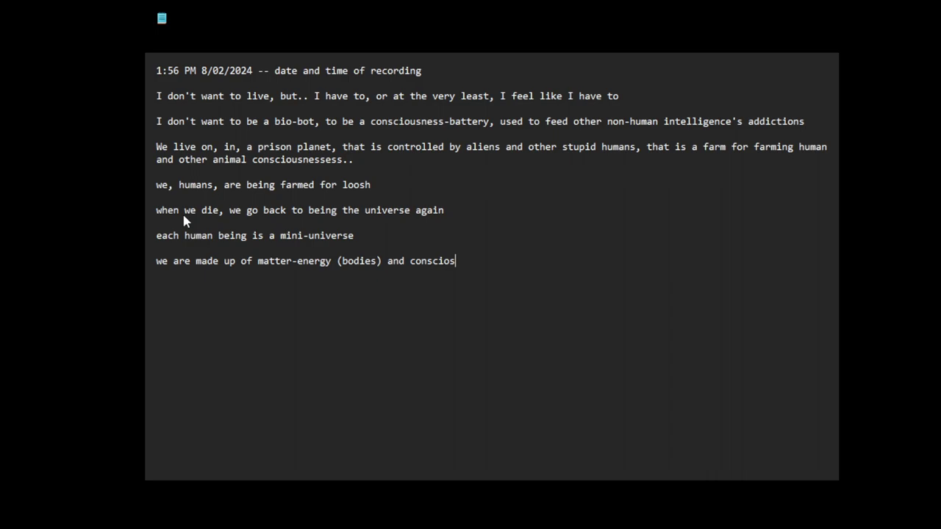
type("usness.. which is what the aliens feed on")
key("Return")
key("Return")
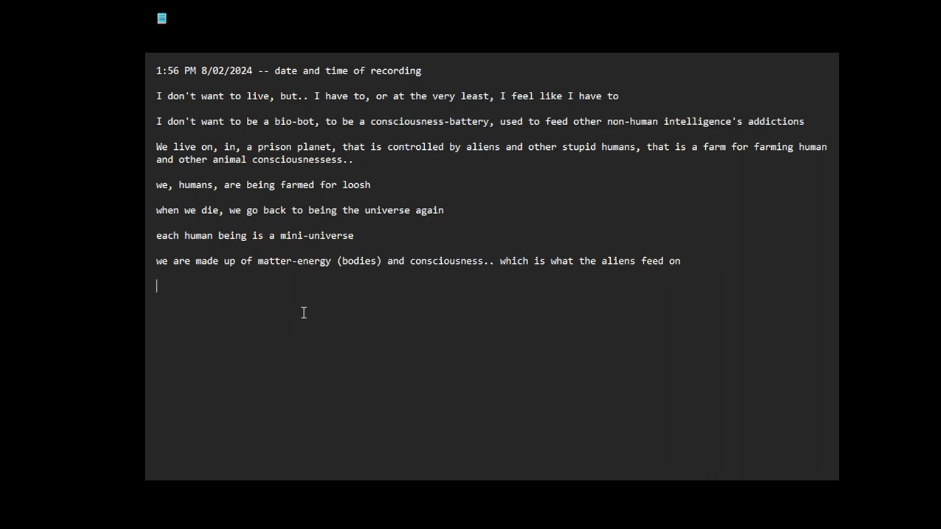
- Add the note "holographic brain/mind" as a new paragraph at the end of the text
type("holographic brain/mind")
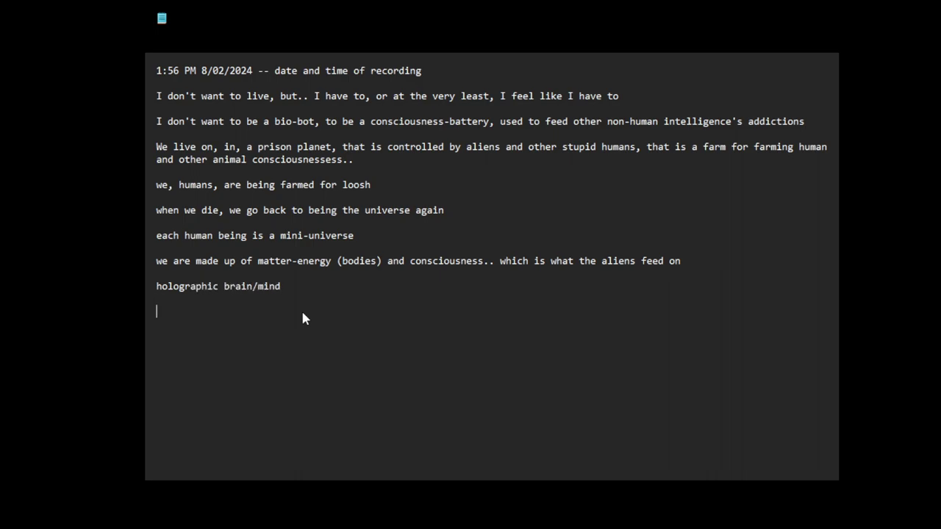